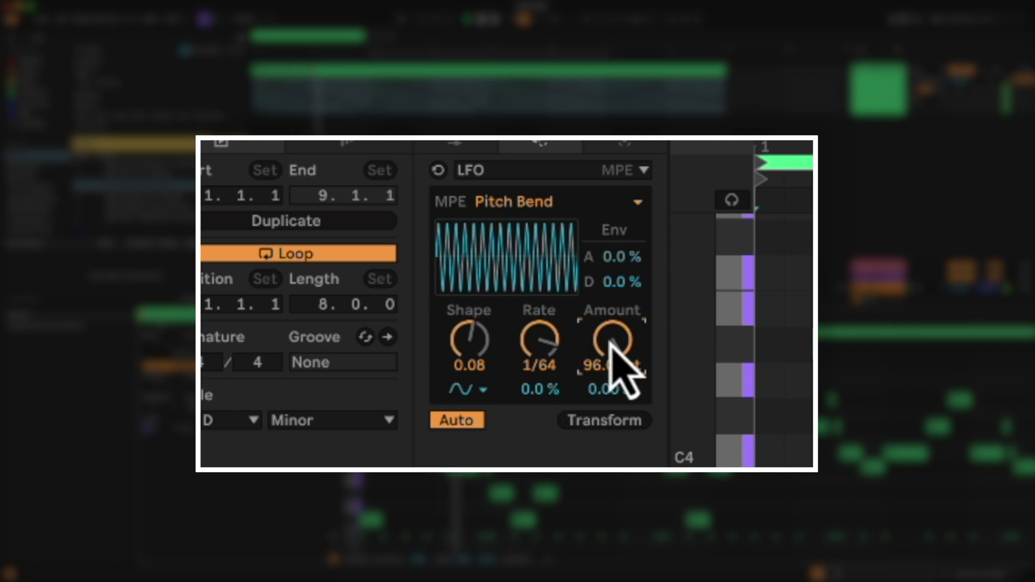
# Apply the Pitch Bend LFO transformation to the clip's notes and set the LFO rate to 1/4.
pyautogui.click(600, 421)
pyautogui.moveTo(550, 340); pyautogui.dragTo(551, 335)
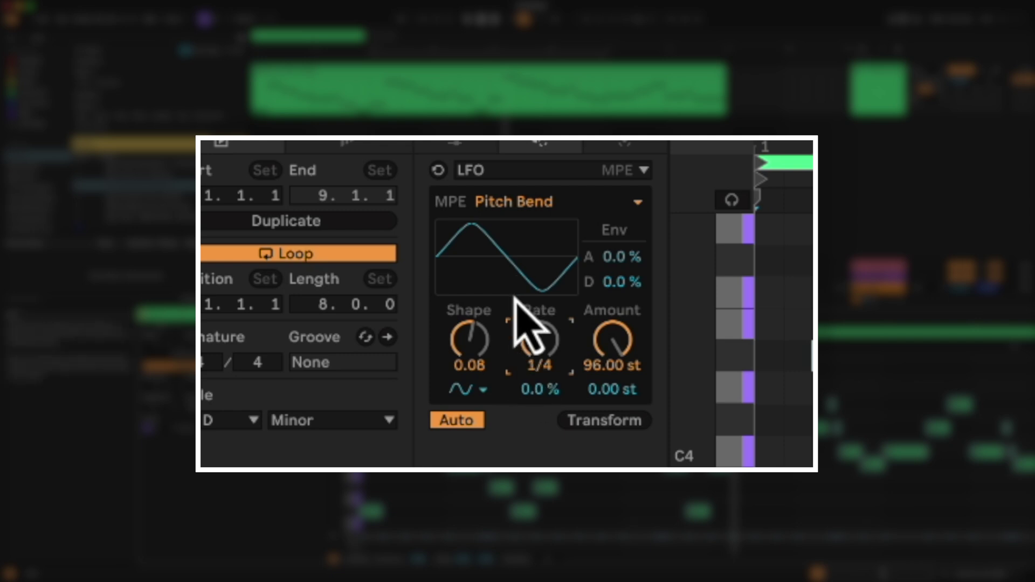
# Try Slide as the LFO's MPE target and settle on Pressure.
pyautogui.click(529, 206)
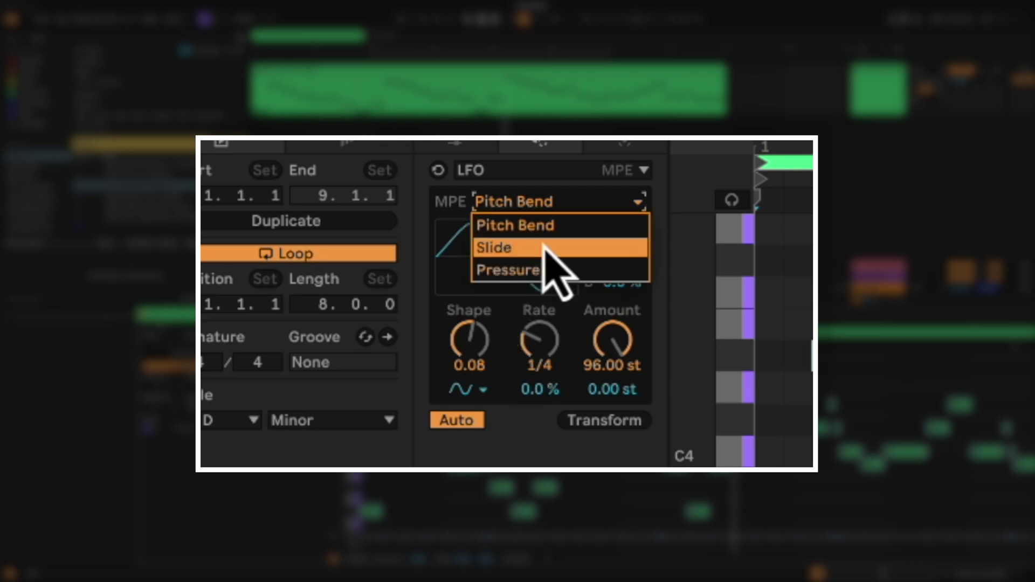
pyautogui.click(535, 250)
pyautogui.click(540, 209)
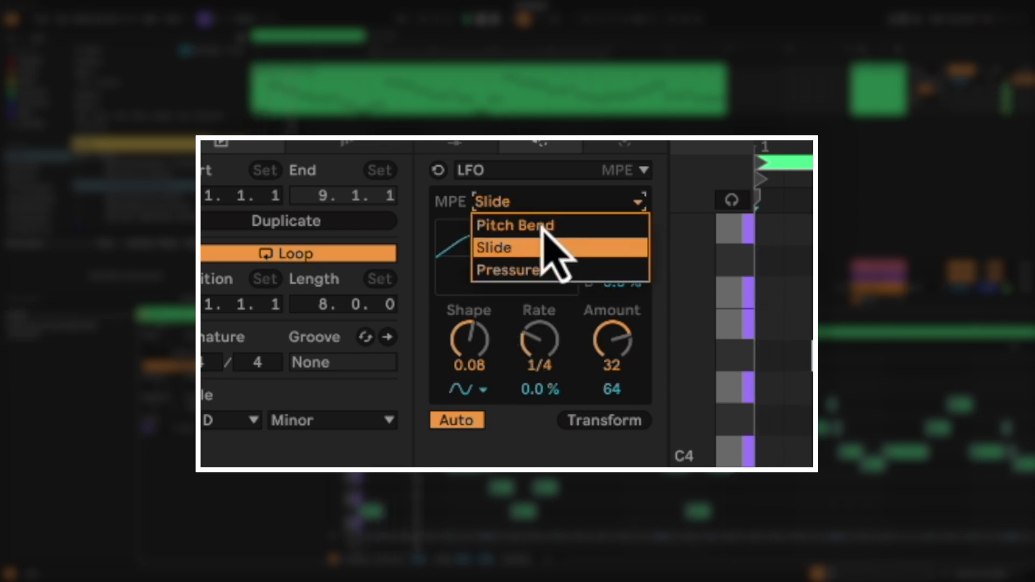
pyautogui.click(531, 271)
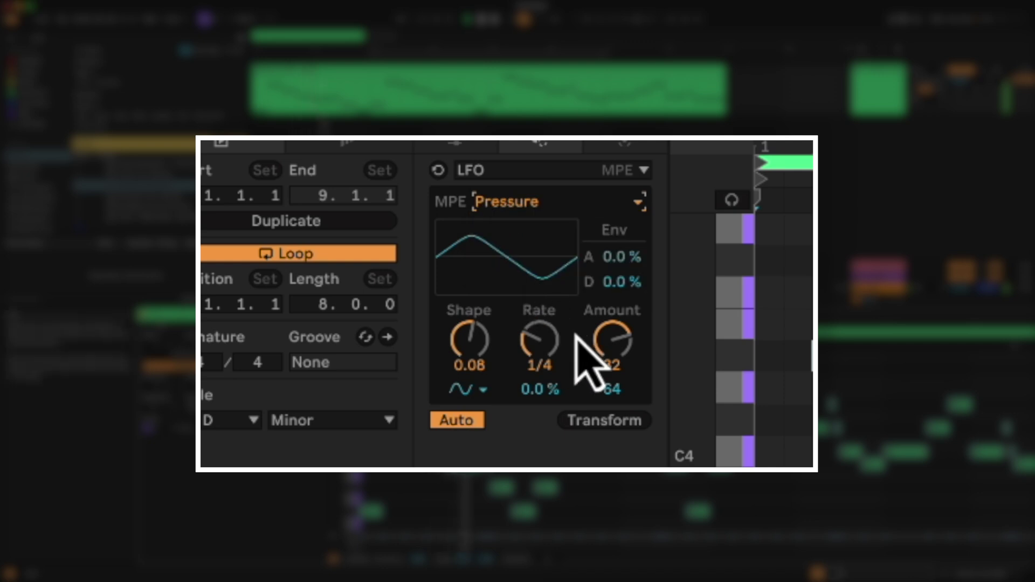
pyautogui.click(539, 205)
pyautogui.click(553, 195)
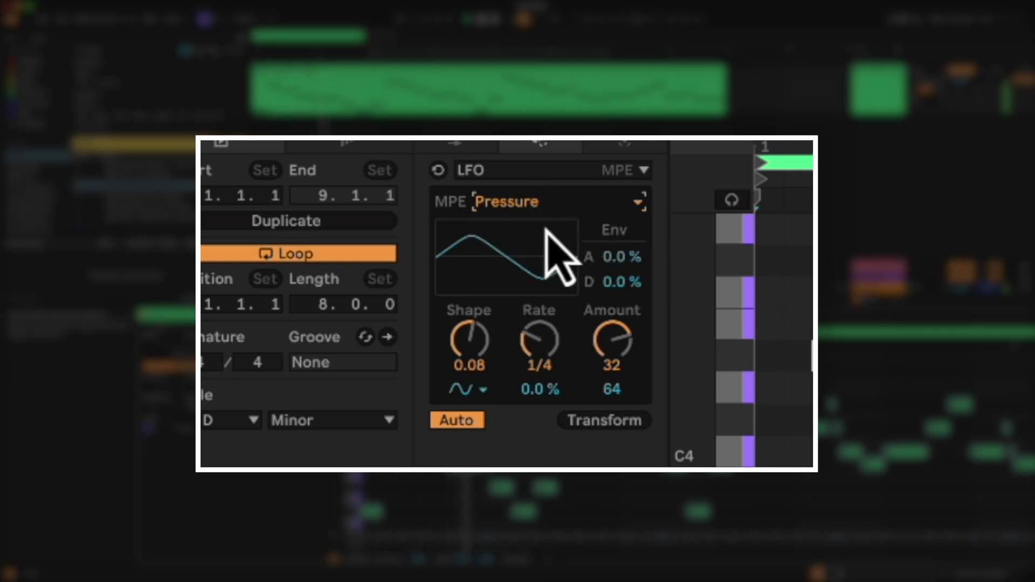
# Set the Pressure LFO to a square wave at a 1/32 rate with 100% envelope decay.
pyautogui.moveTo(539, 346); pyautogui.dragTo(536, 340)
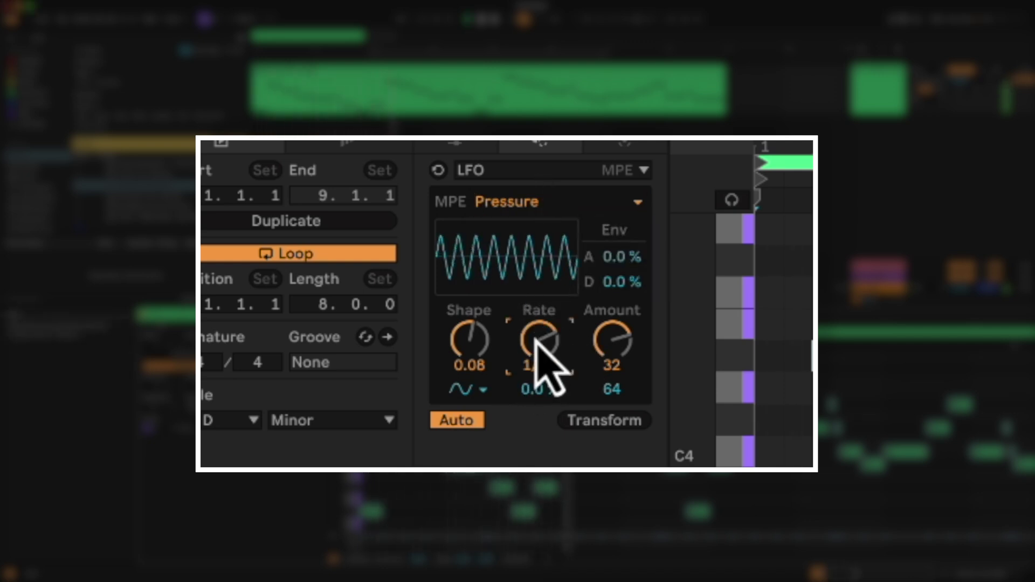
pyautogui.click(468, 389)
pyautogui.click(475, 435)
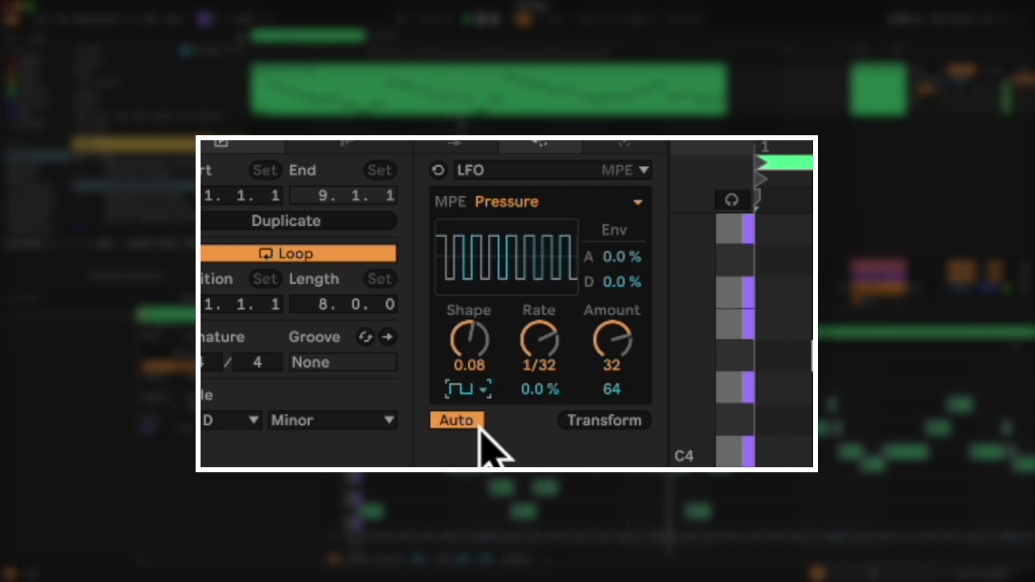
pyautogui.moveTo(621, 257); pyautogui.dragTo(621, 232)
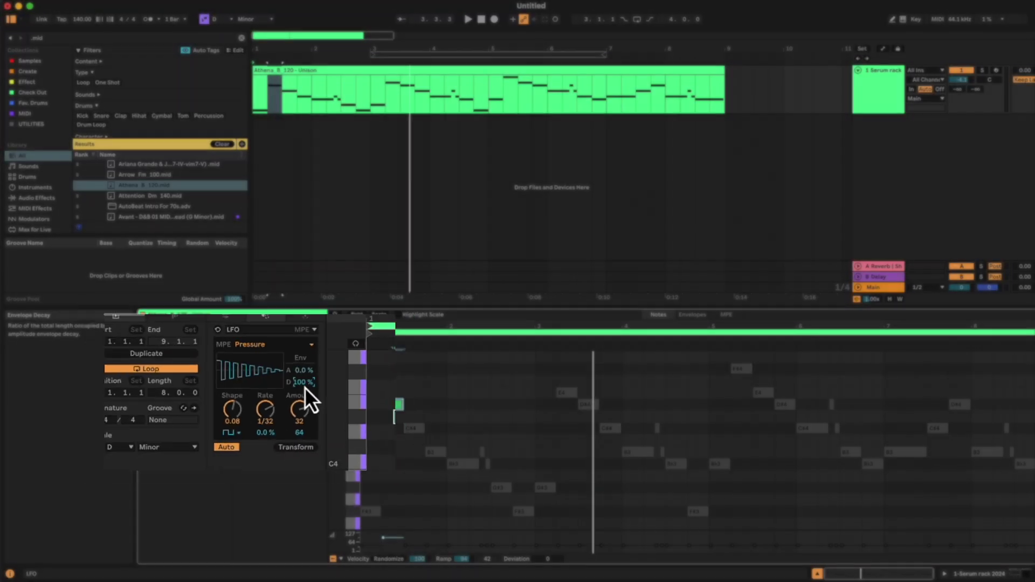
pyautogui.moveTo(608, 310); pyautogui.dragTo(625, 294)
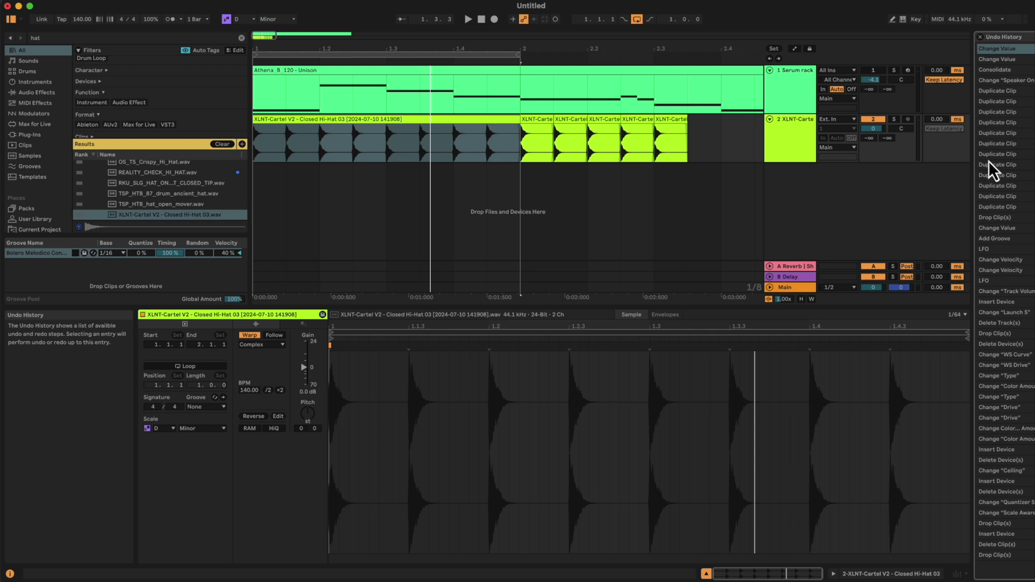
# Widen the Undo History panel and revert the set to the Drop Clip(s) entry below the Duplicate Clip entries.
pyautogui.moveTo(971, 162); pyautogui.dragTo(869, 174)
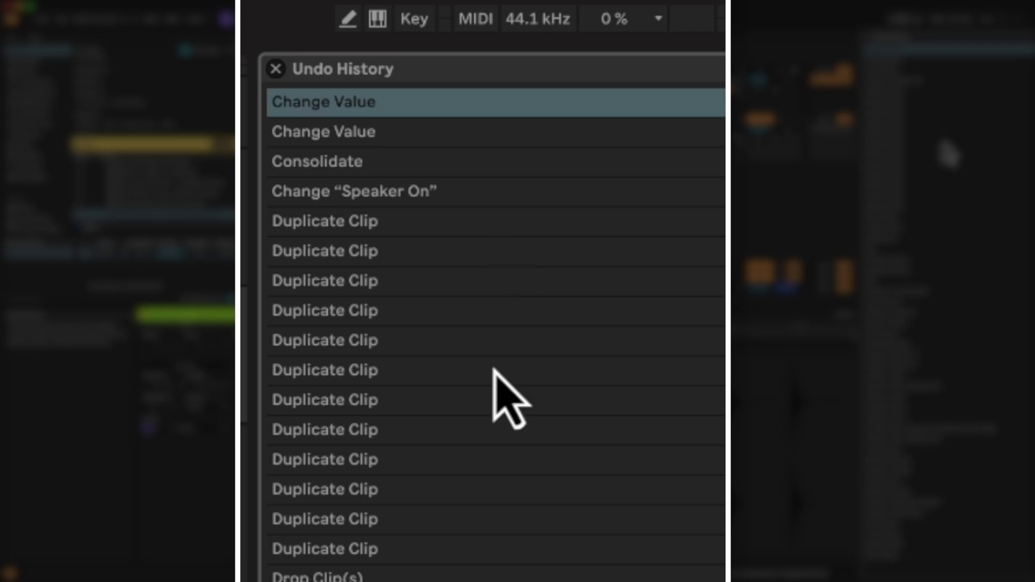
pyautogui.click(917, 220)
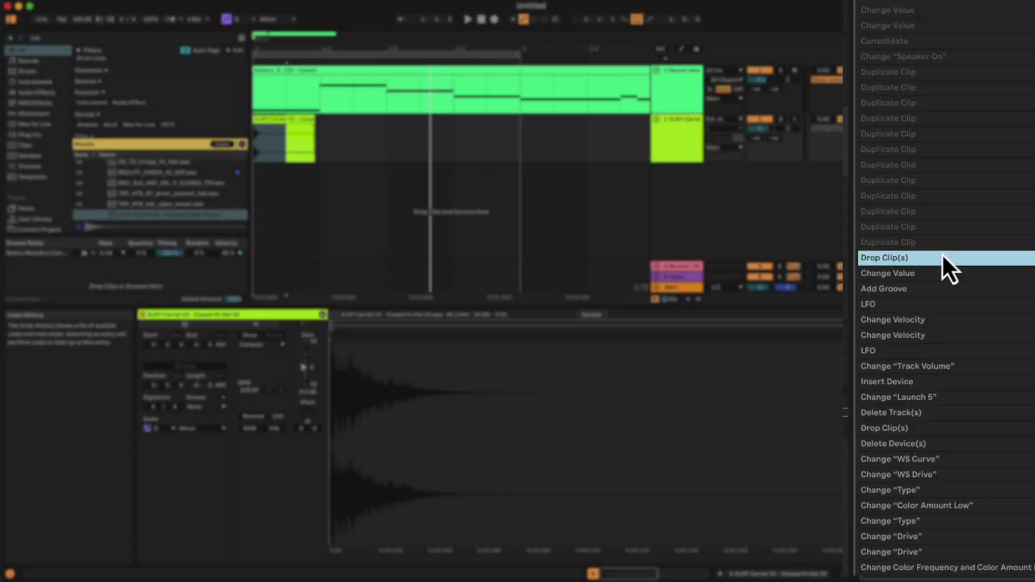
# Reduce the clip view's height and turn on the Full-Height Browser option.
pyautogui.click(323, 238)
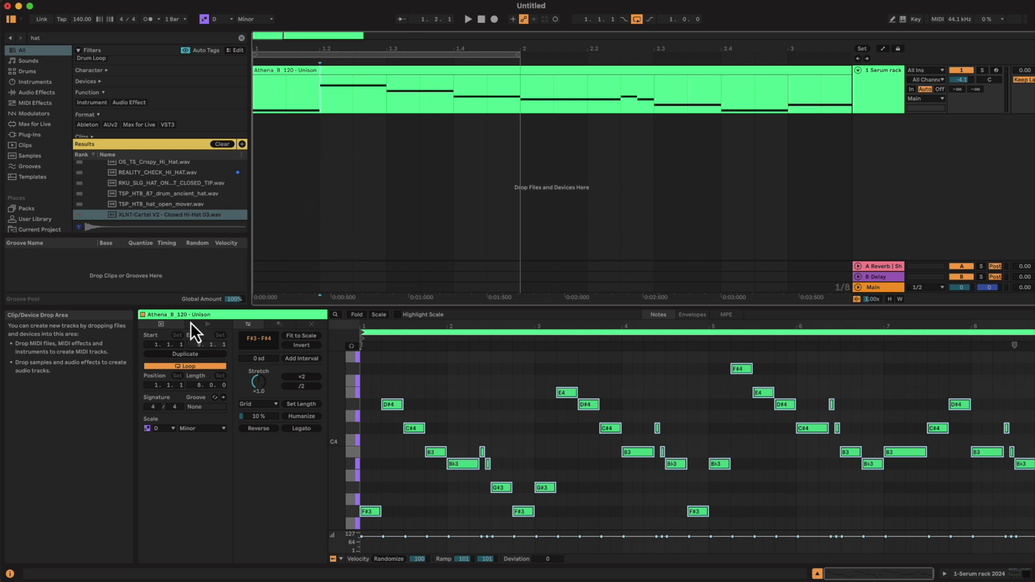
pyautogui.moveTo(159, 307); pyautogui.dragTo(145, 381)
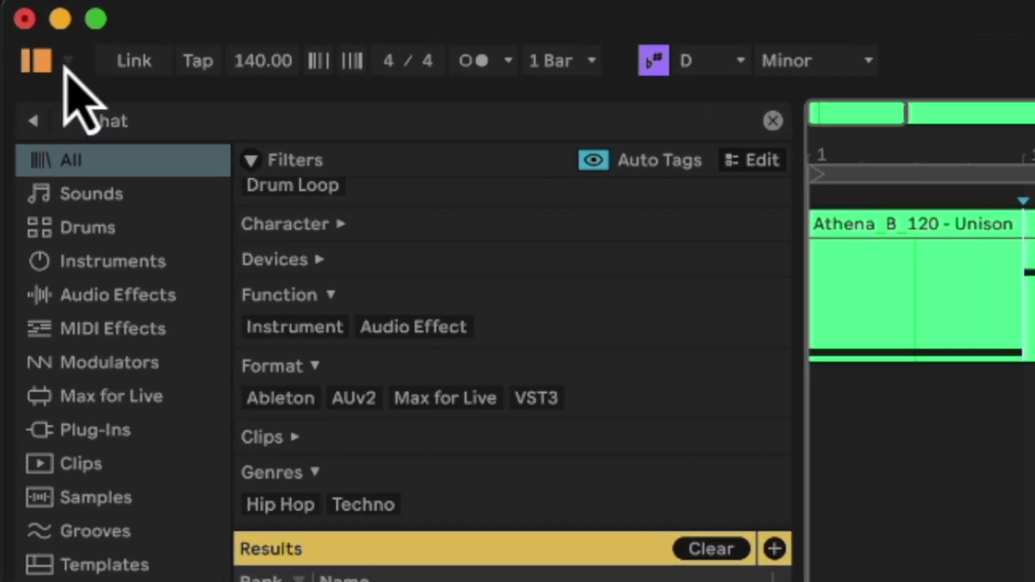
pyautogui.click(67, 60)
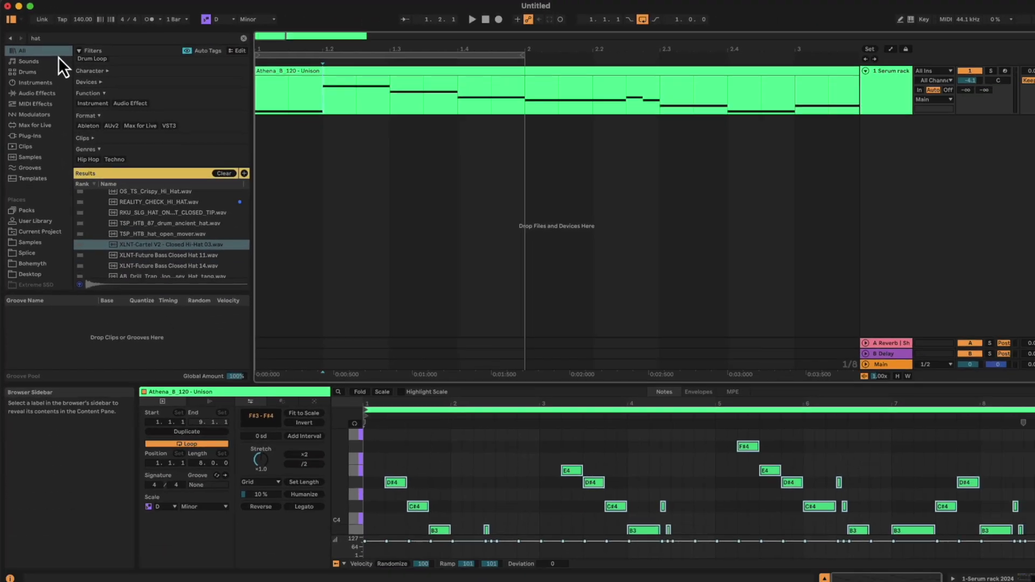
pyautogui.click(98, 98)
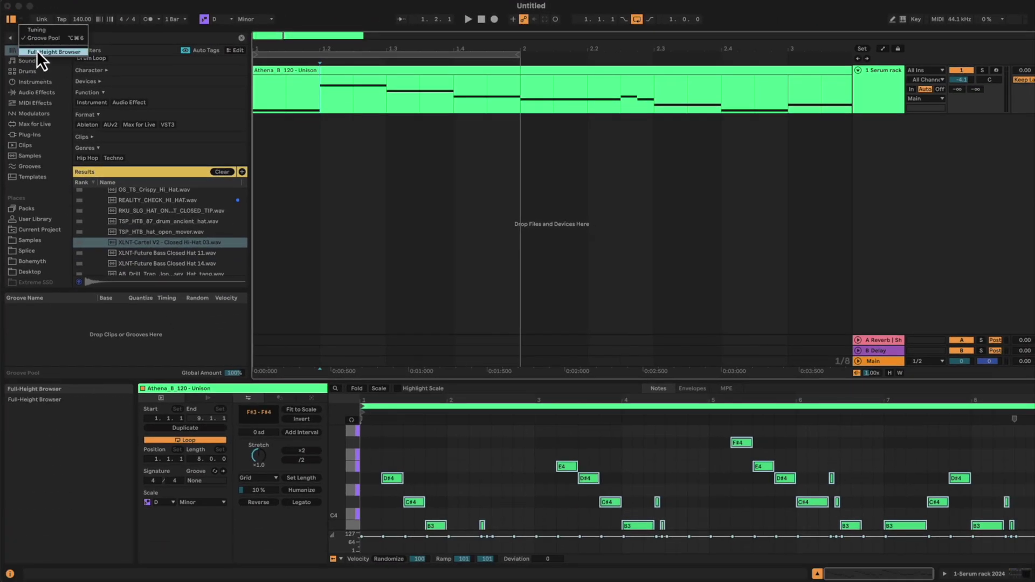
pyautogui.click(41, 52)
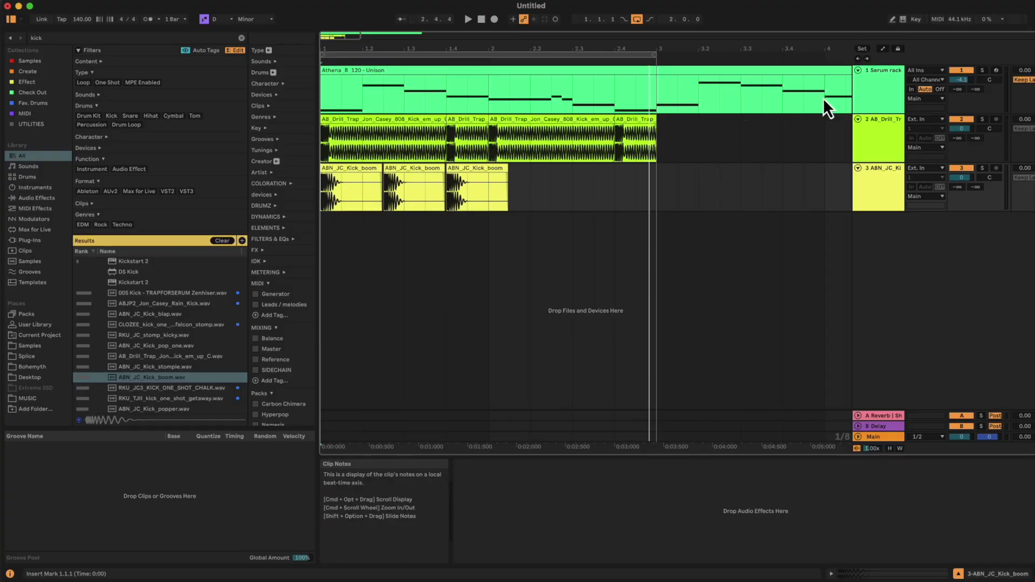
# Search the browser for "env" and add Envelope Follower after Serum on the Serum rack track.
pyautogui.click(880, 92)
pyautogui.press('super+f')
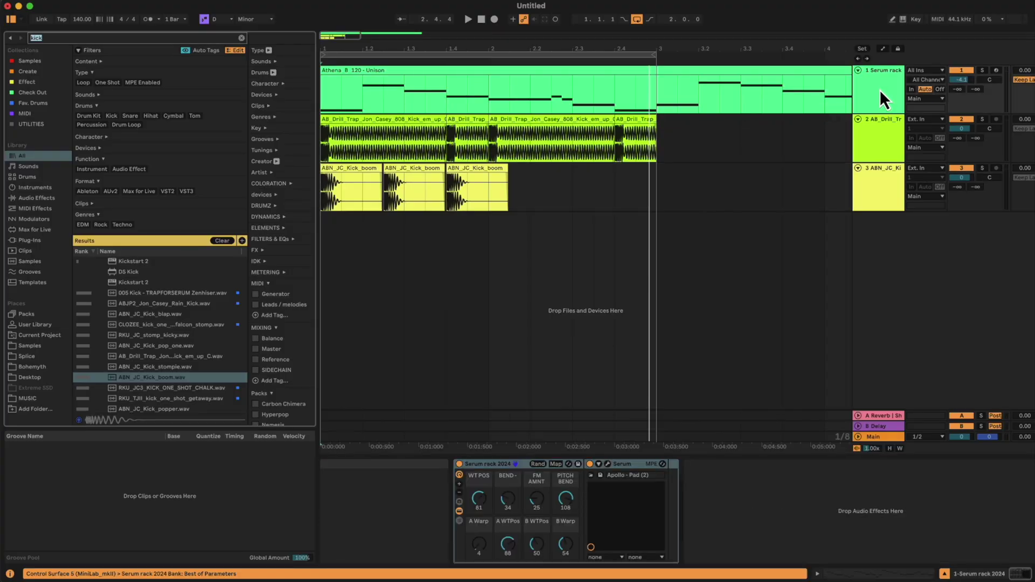
pyautogui.write('env')
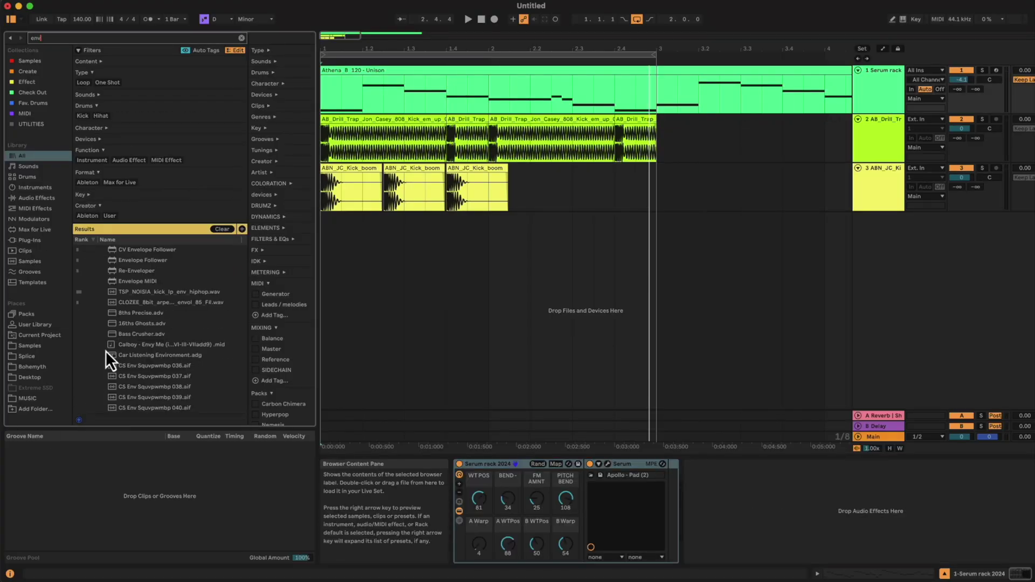
pyautogui.moveTo(121, 261); pyautogui.dragTo(744, 509)
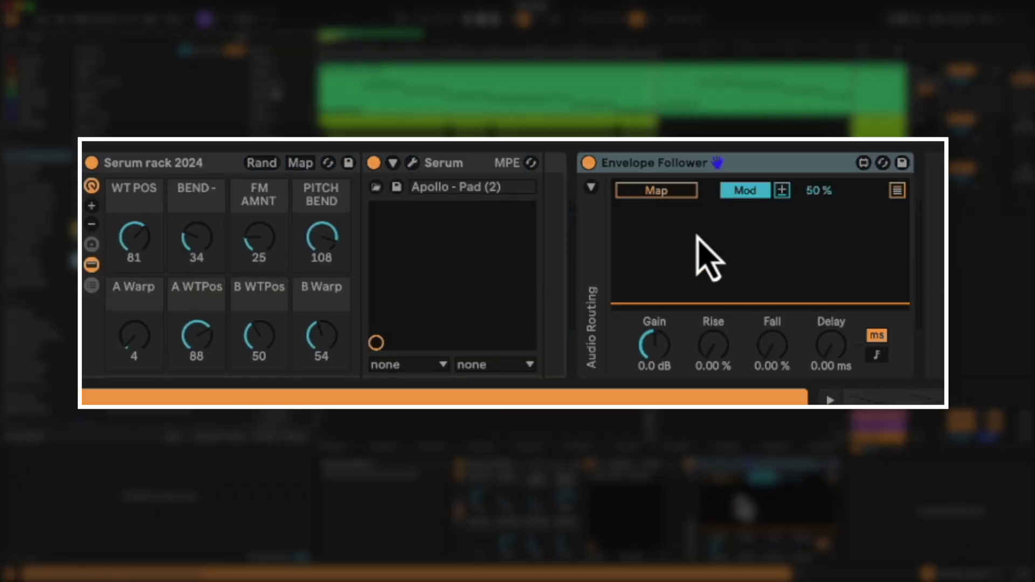
# Enable the Envelope Follower's sidechain with 3-ABN_JC_Kick_boom as the audio source.
pyautogui.click(591, 188)
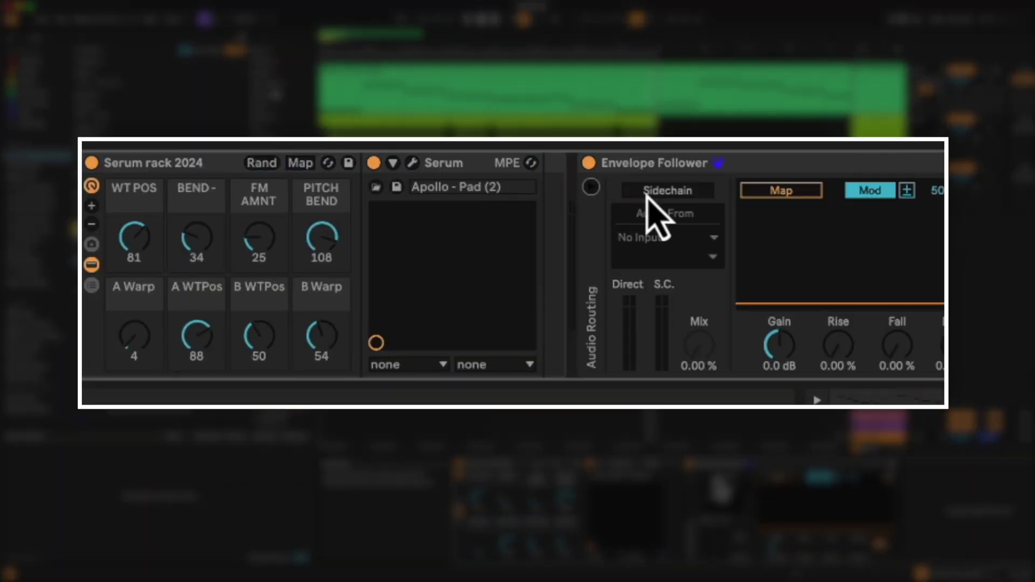
pyautogui.click(665, 240)
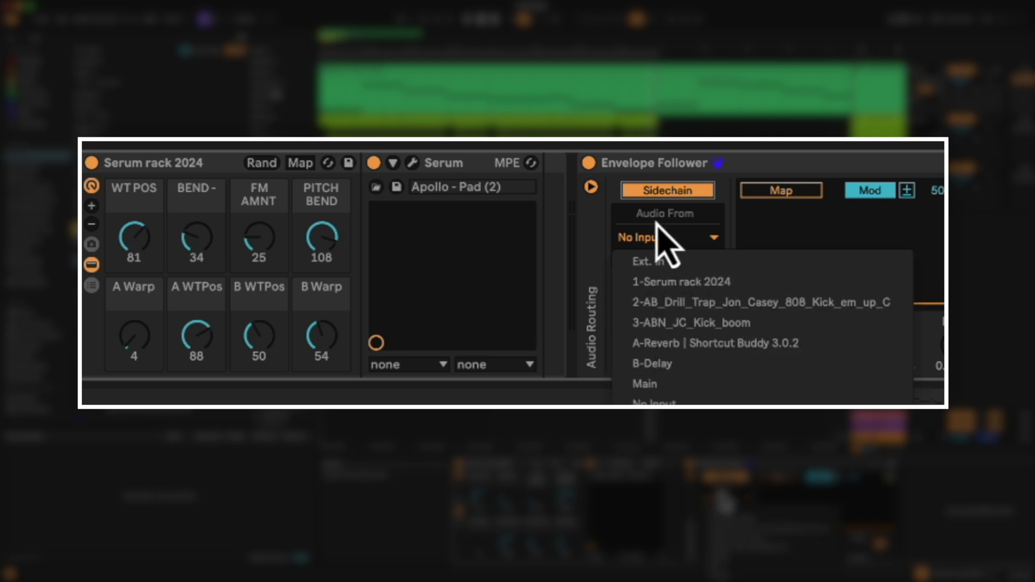
pyautogui.click(674, 322)
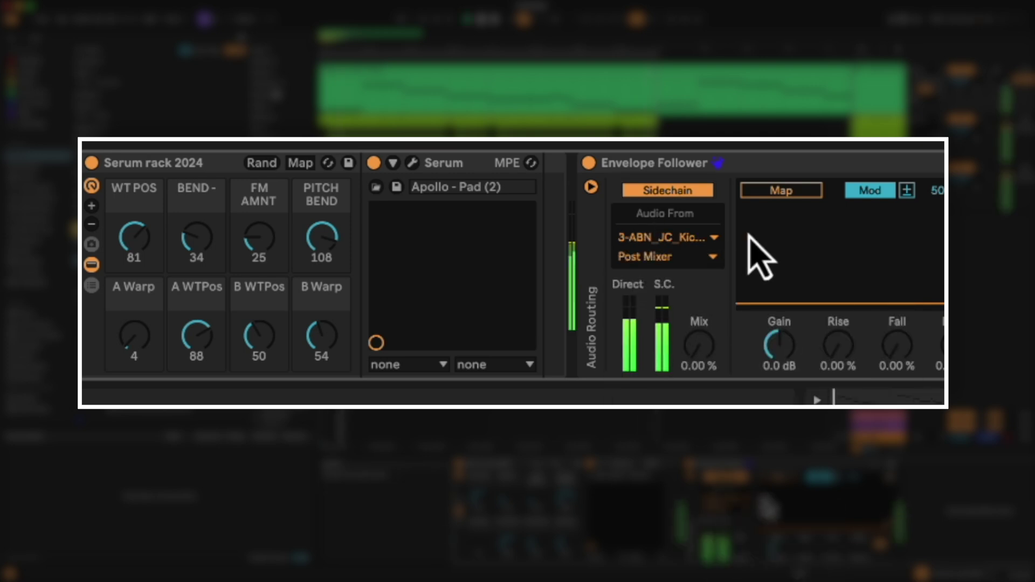
# Map the Envelope Follower to the Serum rack's WT POS macro.
pyautogui.click(788, 199)
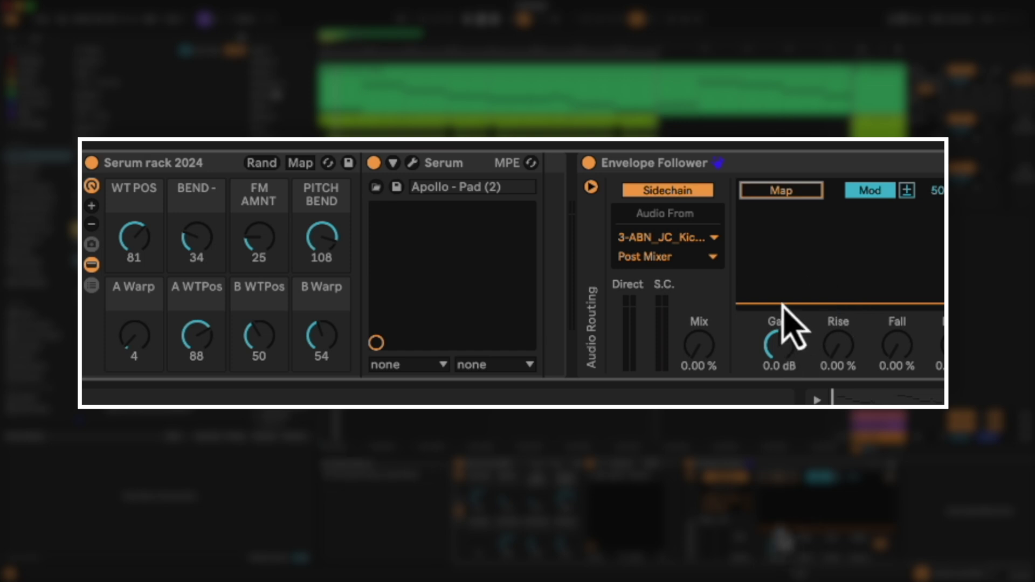
pyautogui.click(789, 195)
pyautogui.click(780, 348)
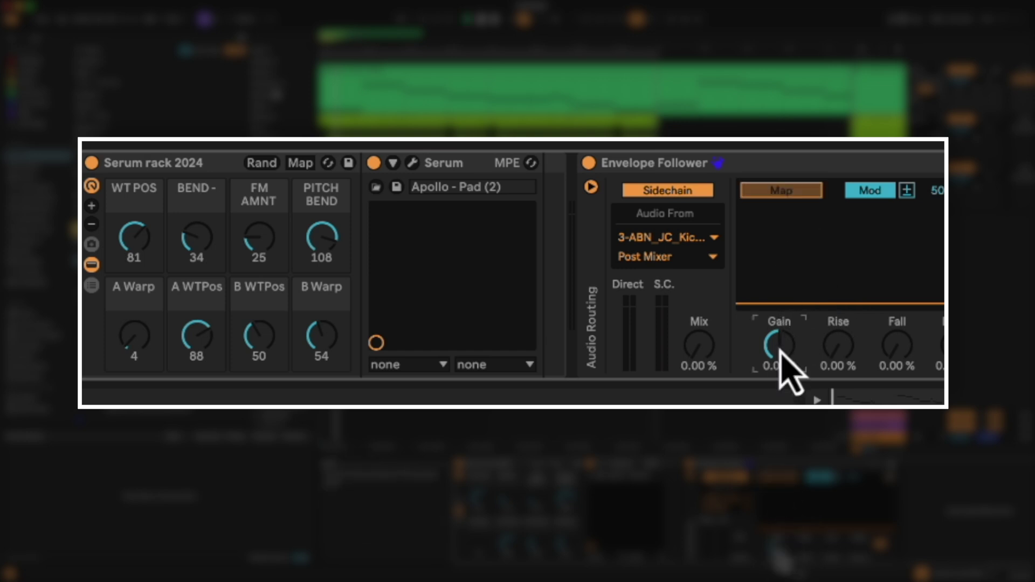
pyautogui.click(134, 237)
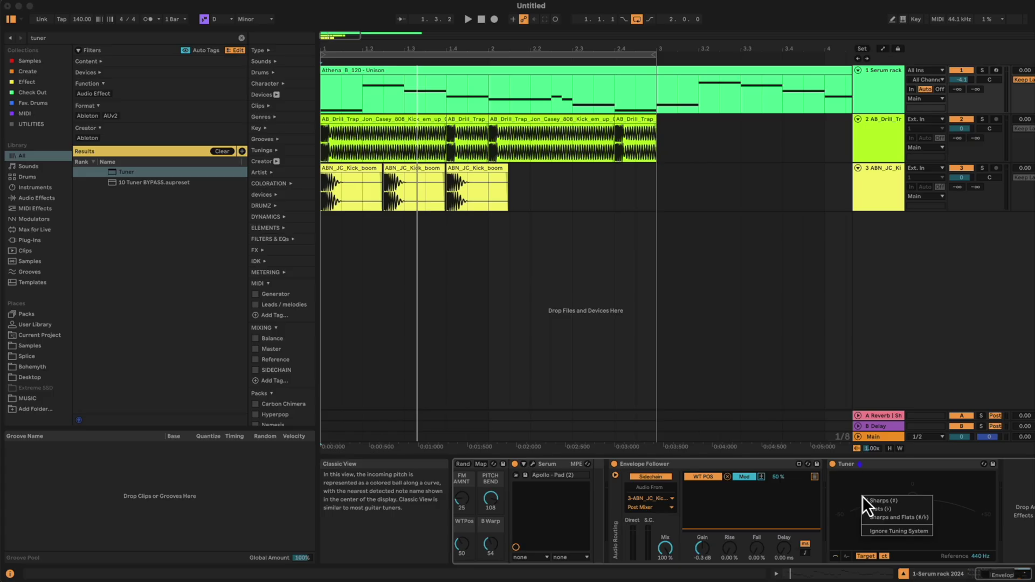
# Set the Tuner device to ignore the tuning system.
pyautogui.rightClick(865, 494)
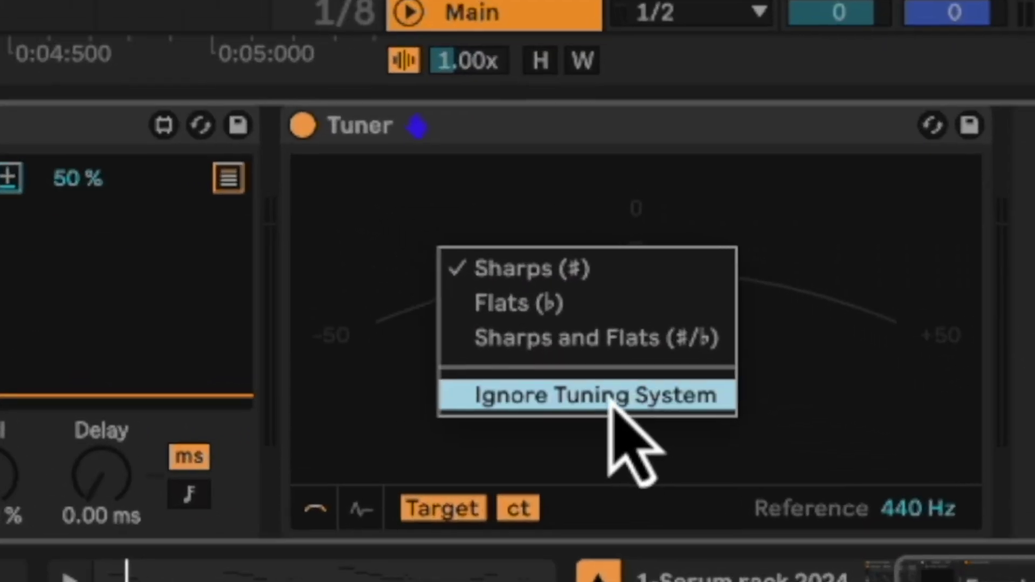
pyautogui.click(611, 397)
pyautogui.rightClick(516, 320)
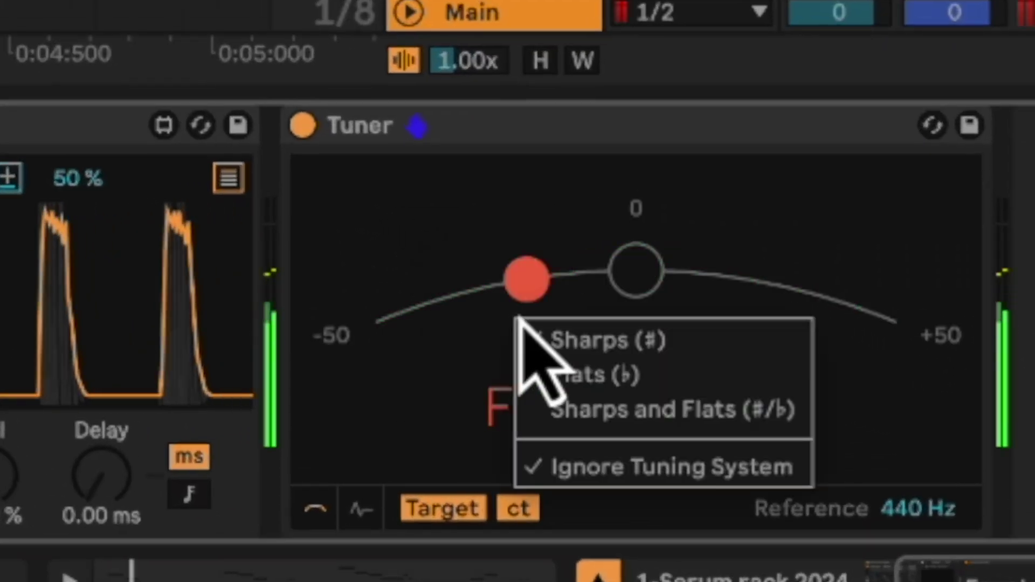
pyautogui.click(609, 446)
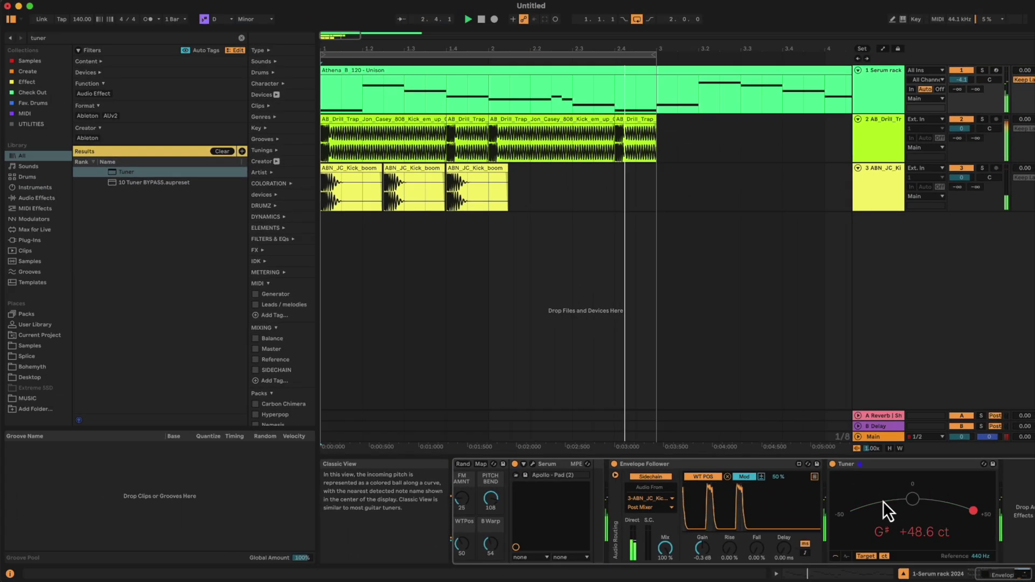